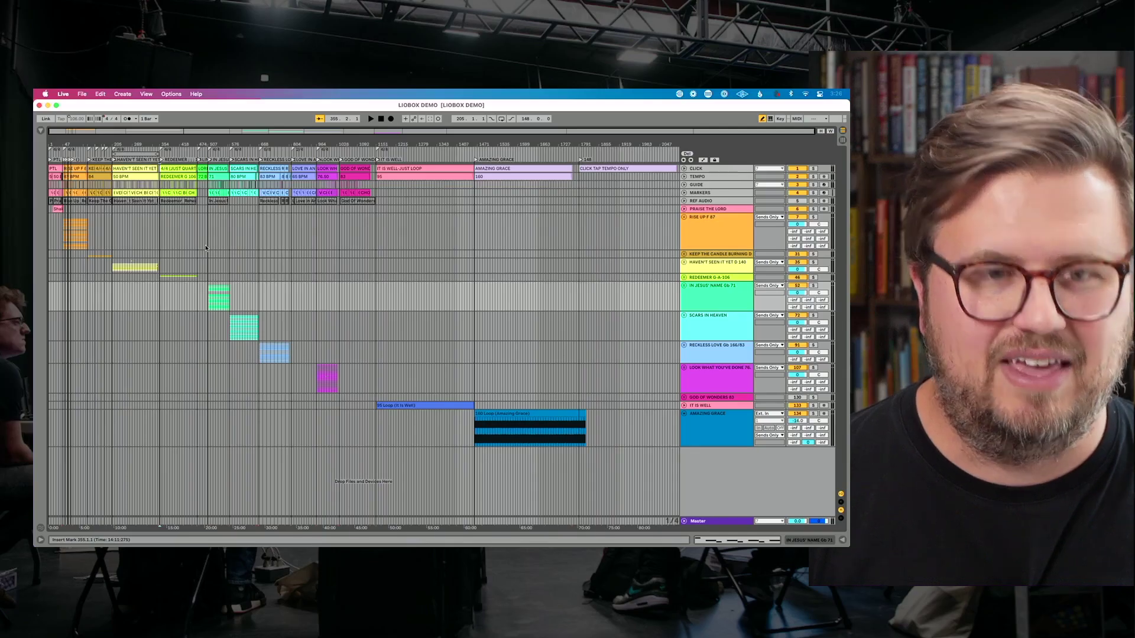
Step: Check the LIOBOX DEMO Project folder's size in Finder, then bring up Ableton's File menu
key(super+Tab)
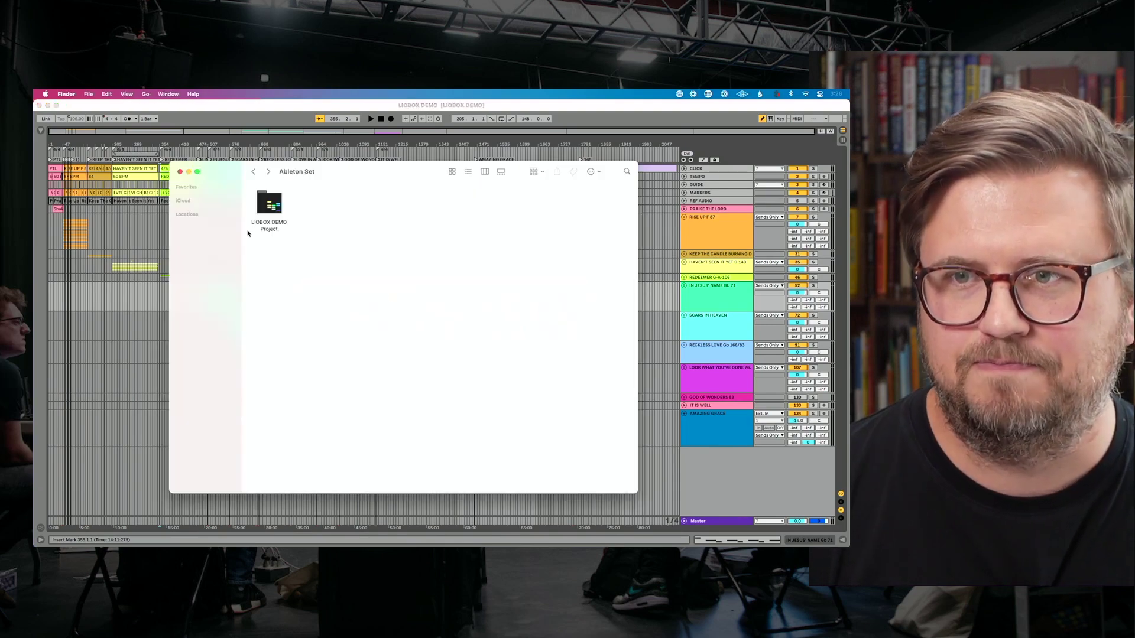
click(260, 216)
key(super+i)
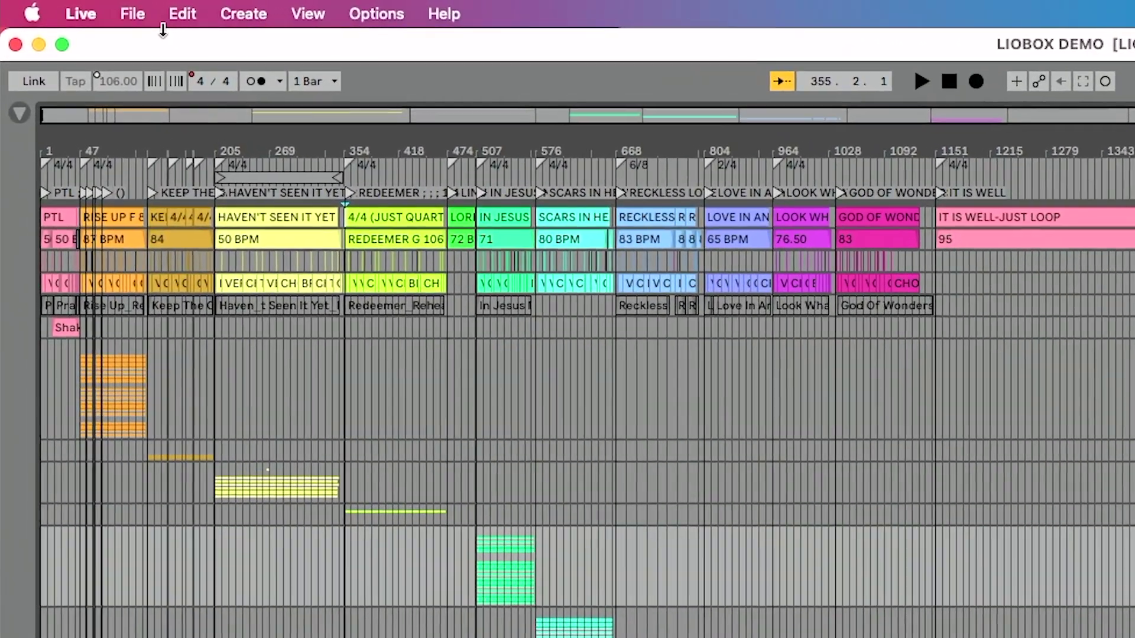
click(68, 8)
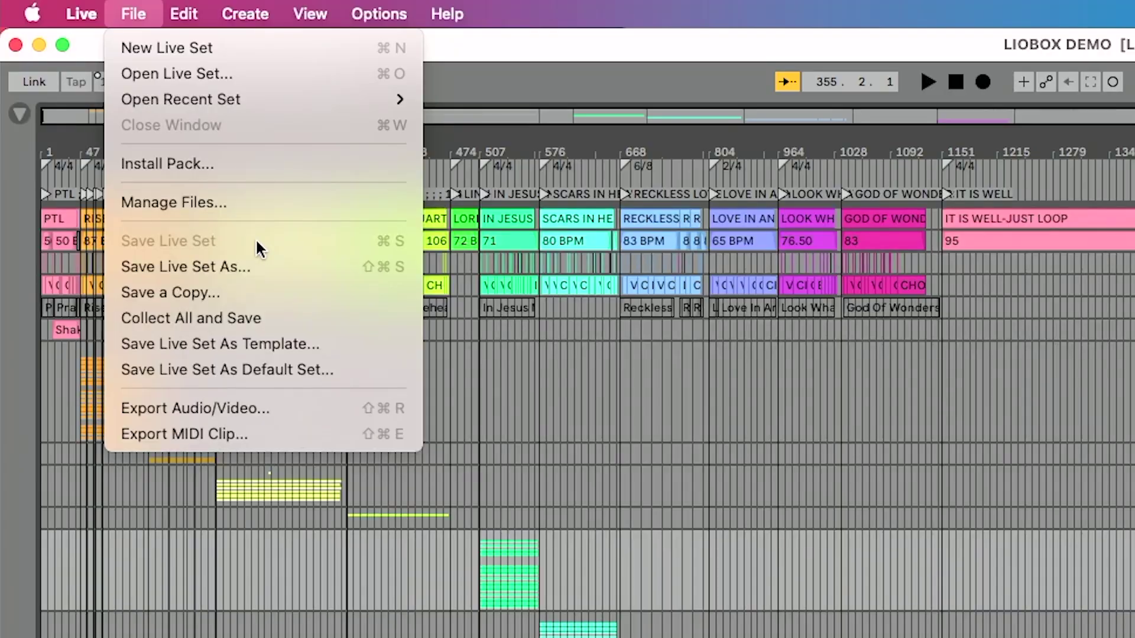
Step: Run Collect All and Save, copying in all used files except Factory Packs
click(255, 312)
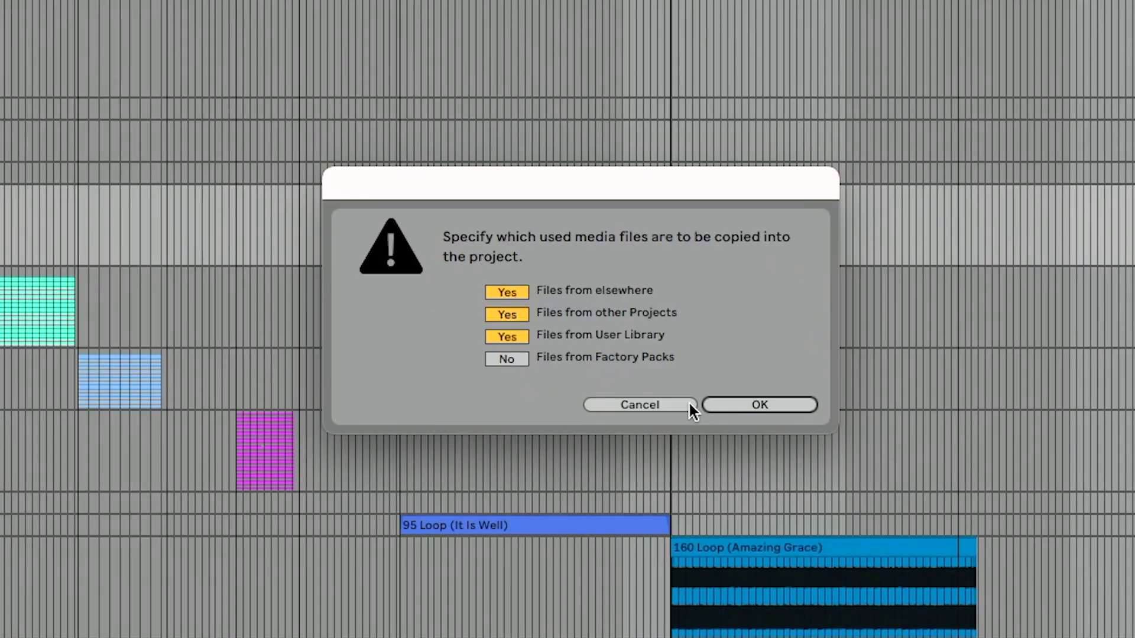
click(727, 407)
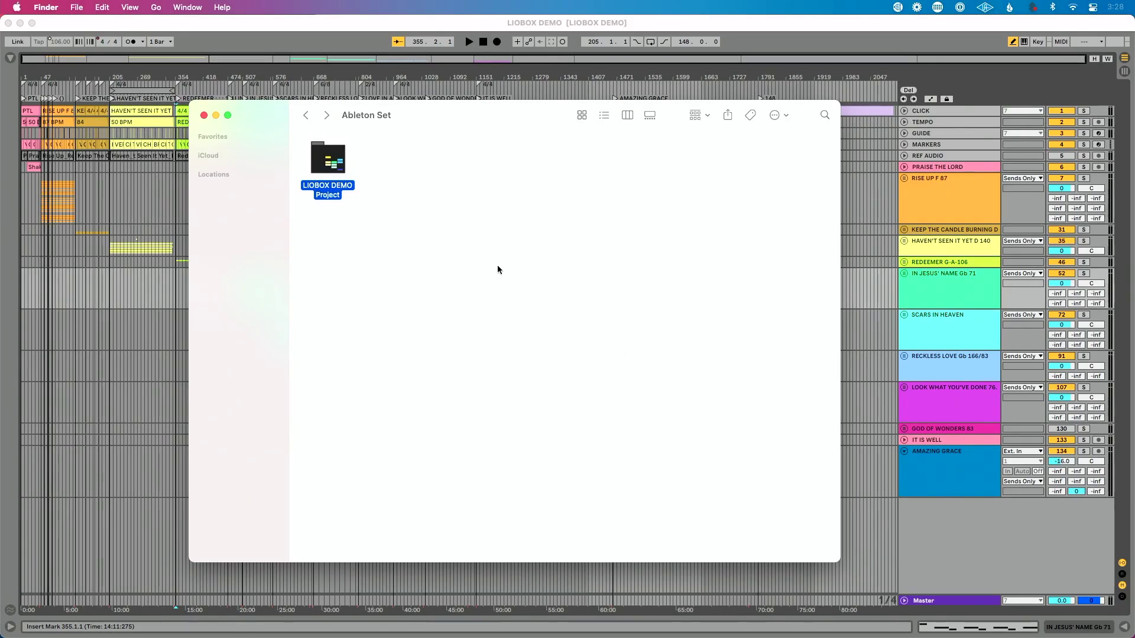
double_click(336, 149)
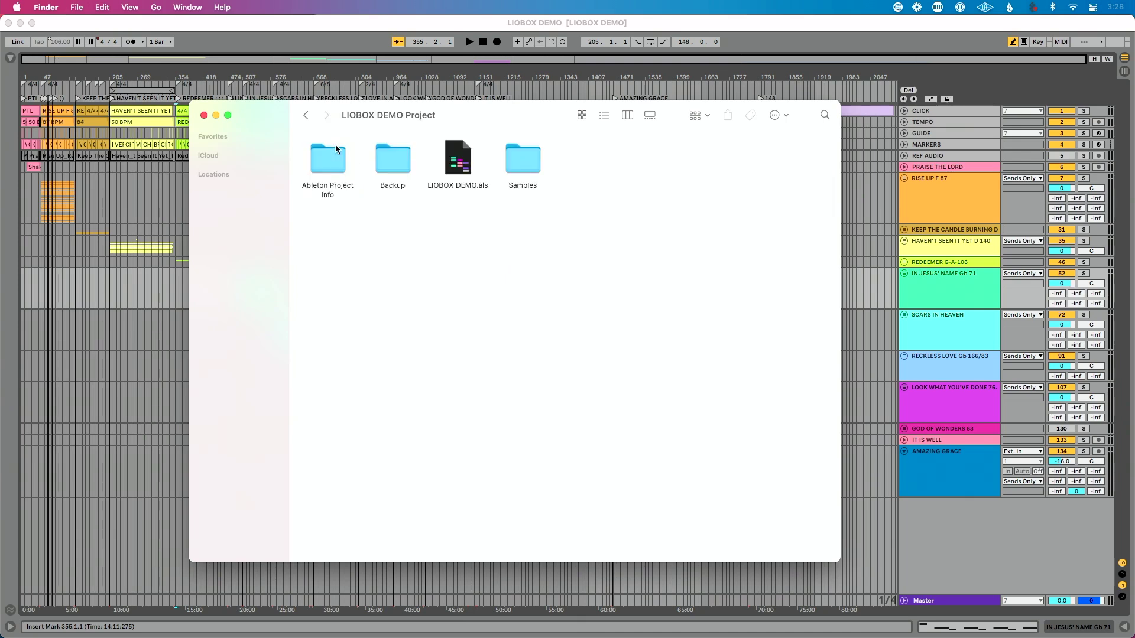
click(466, 168)
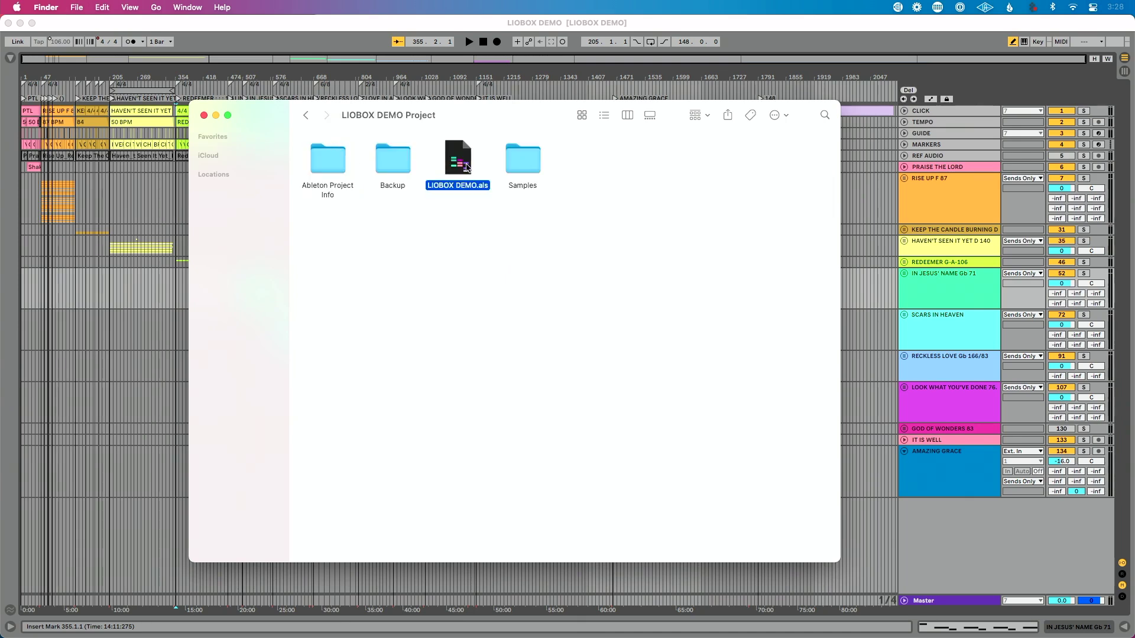
click(339, 168)
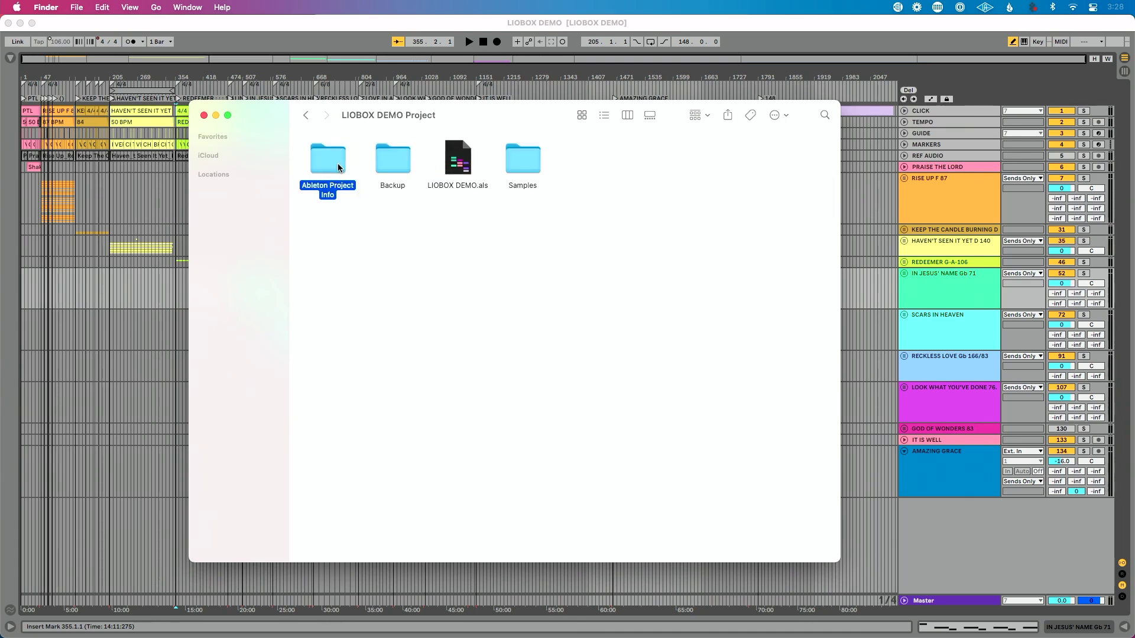
click(403, 164)
click(519, 166)
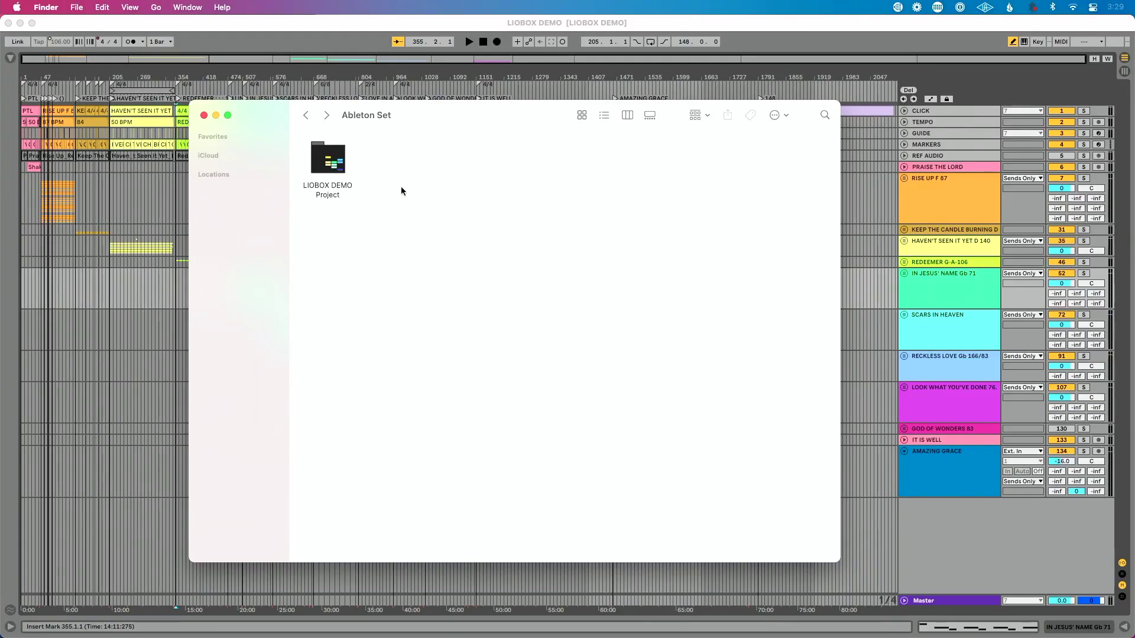
click(316, 151)
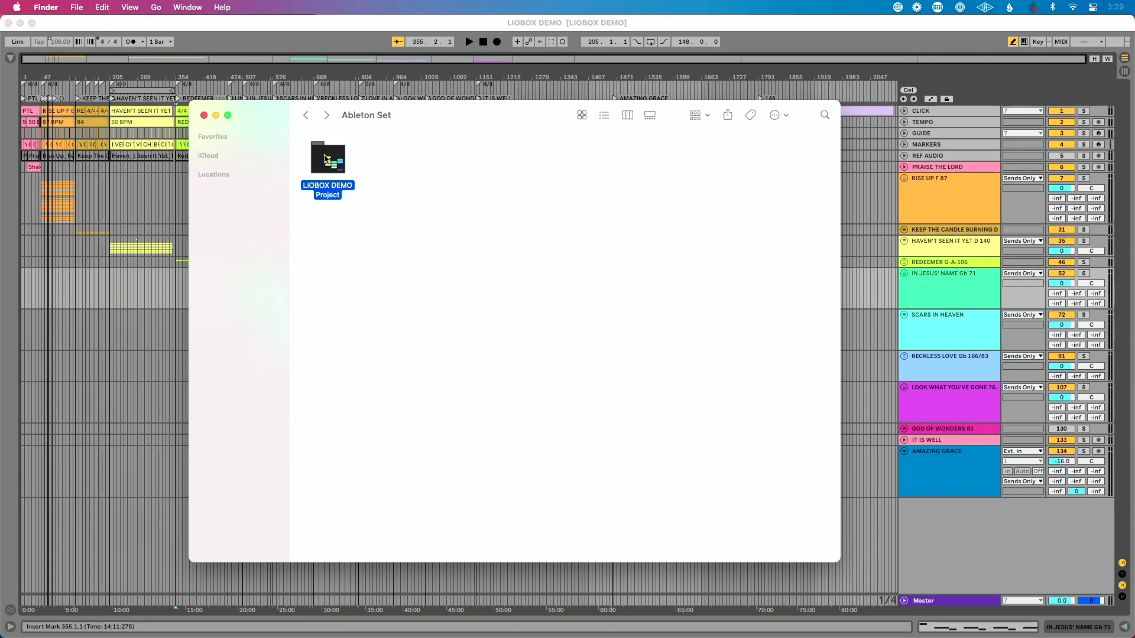
double_click(327, 158)
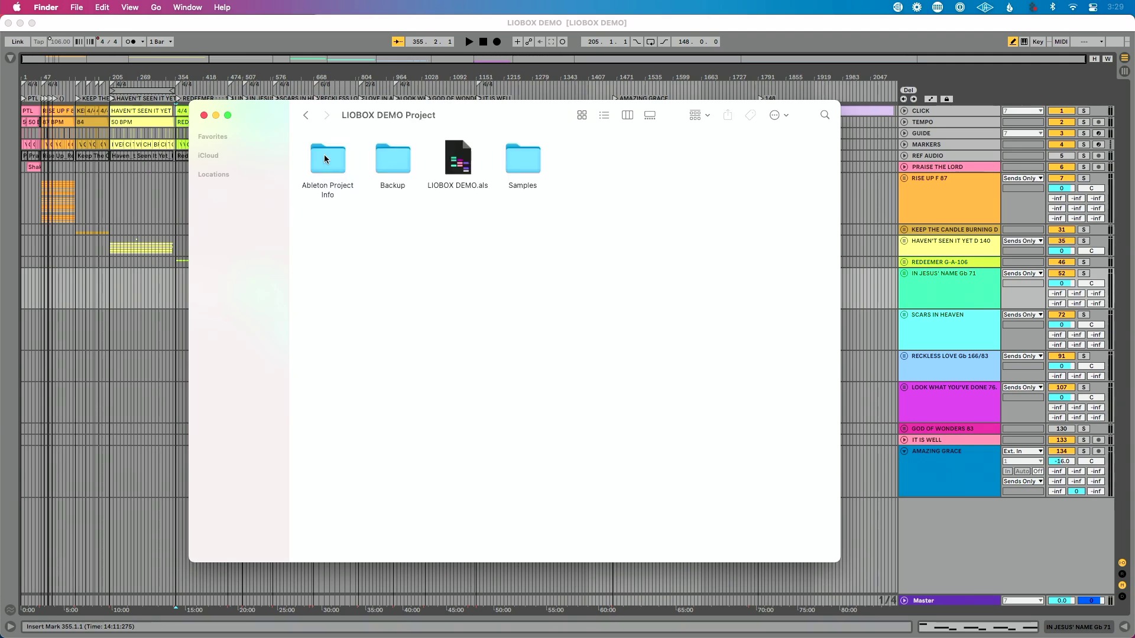
click(464, 163)
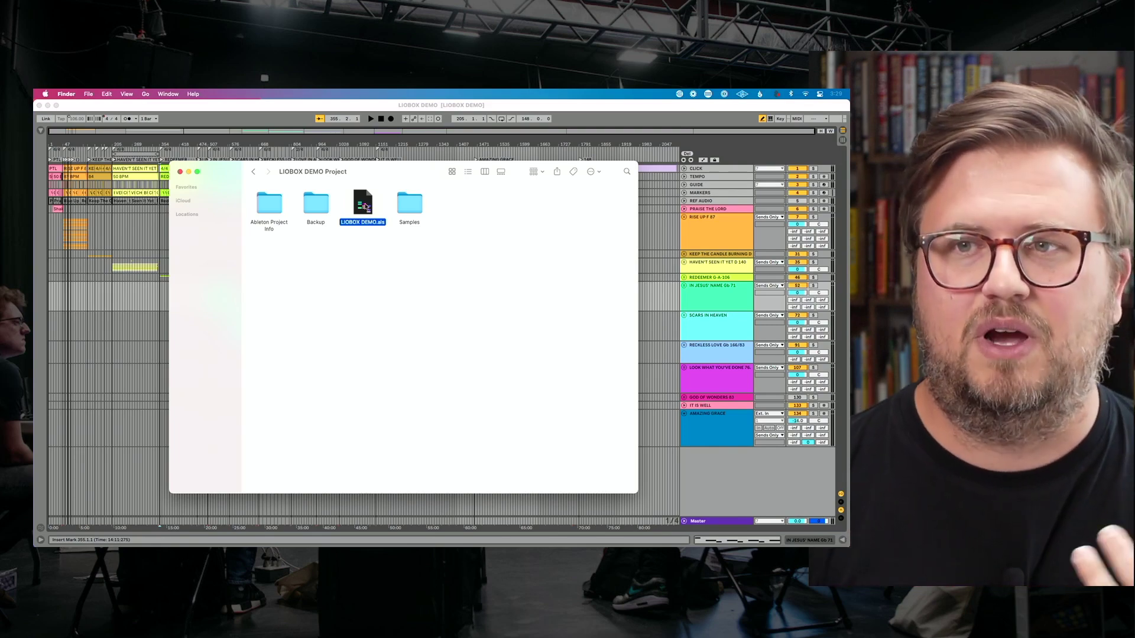
key(super+bracketleft)
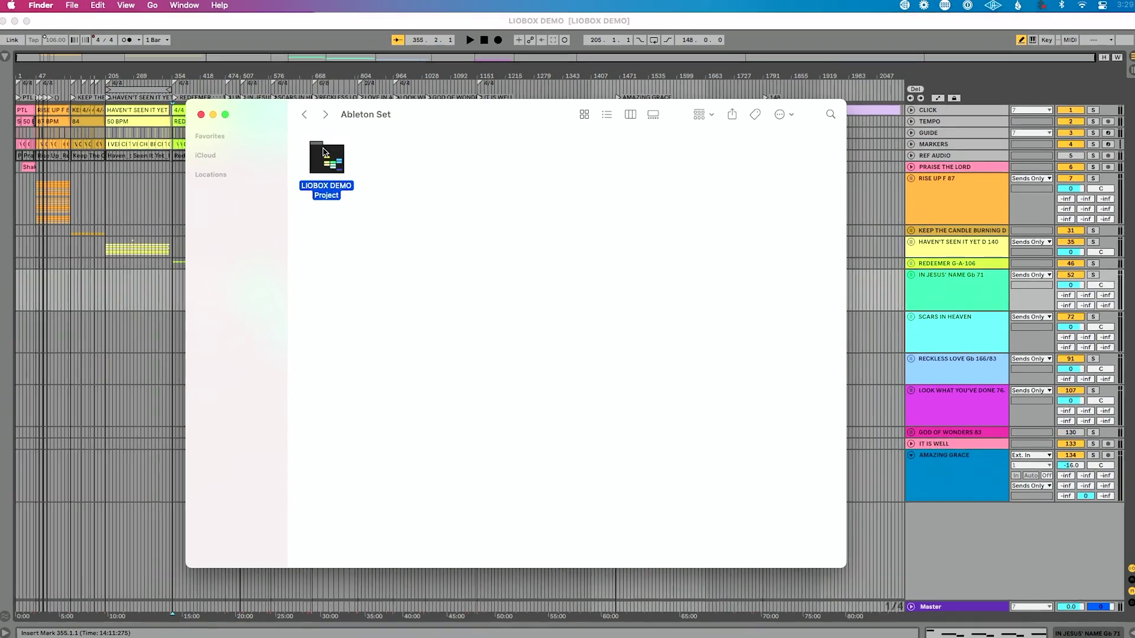
right_click(326, 154)
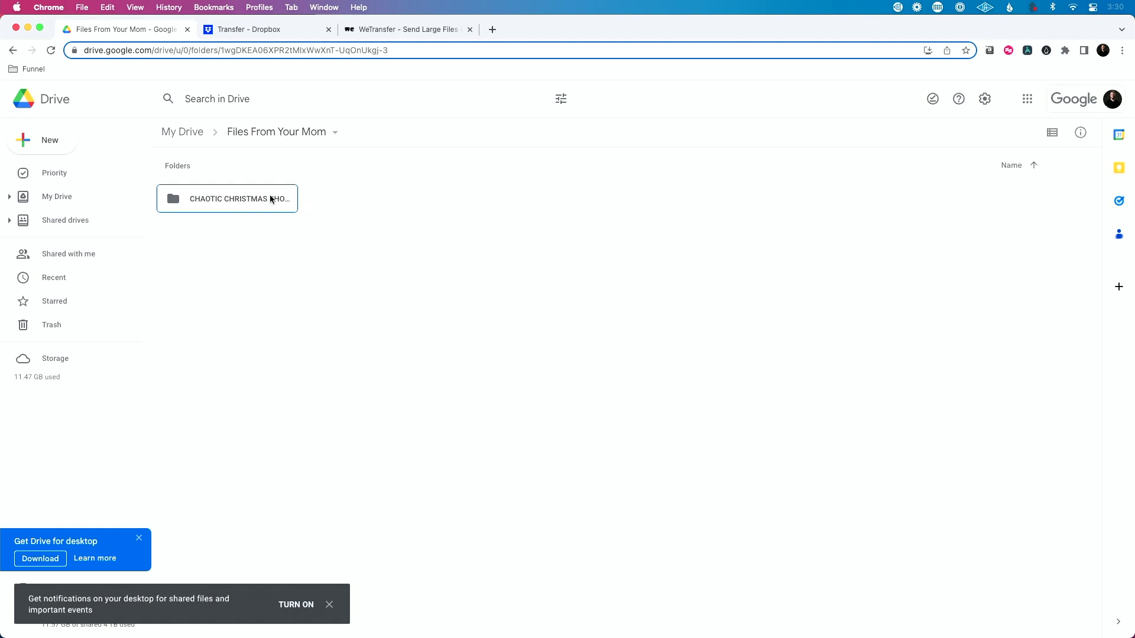
double_click(207, 198)
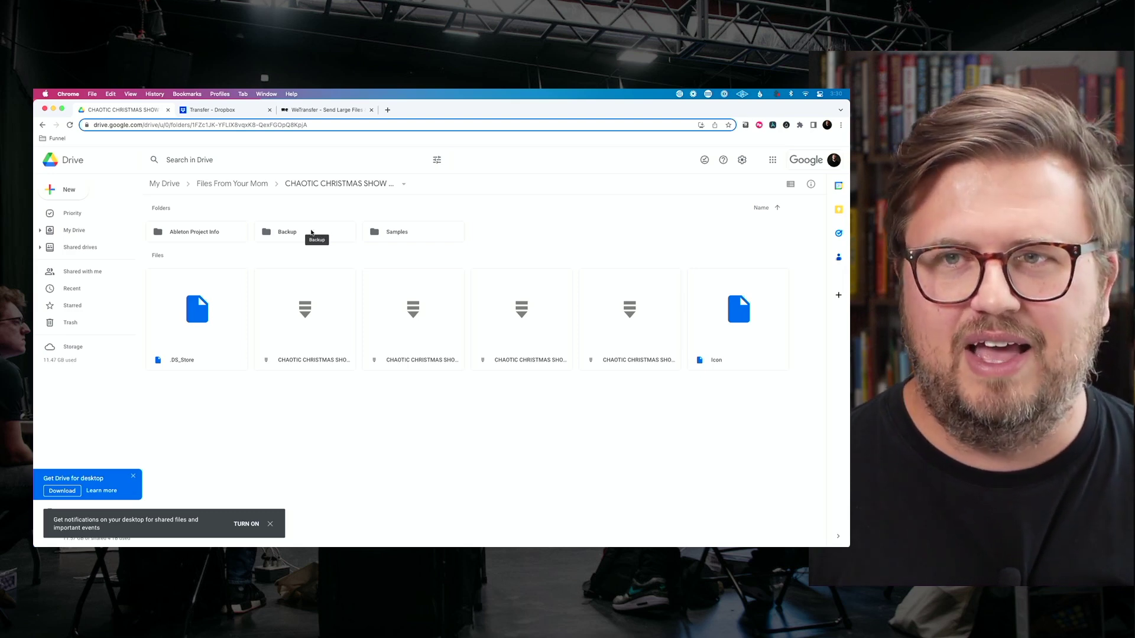
click(261, 185)
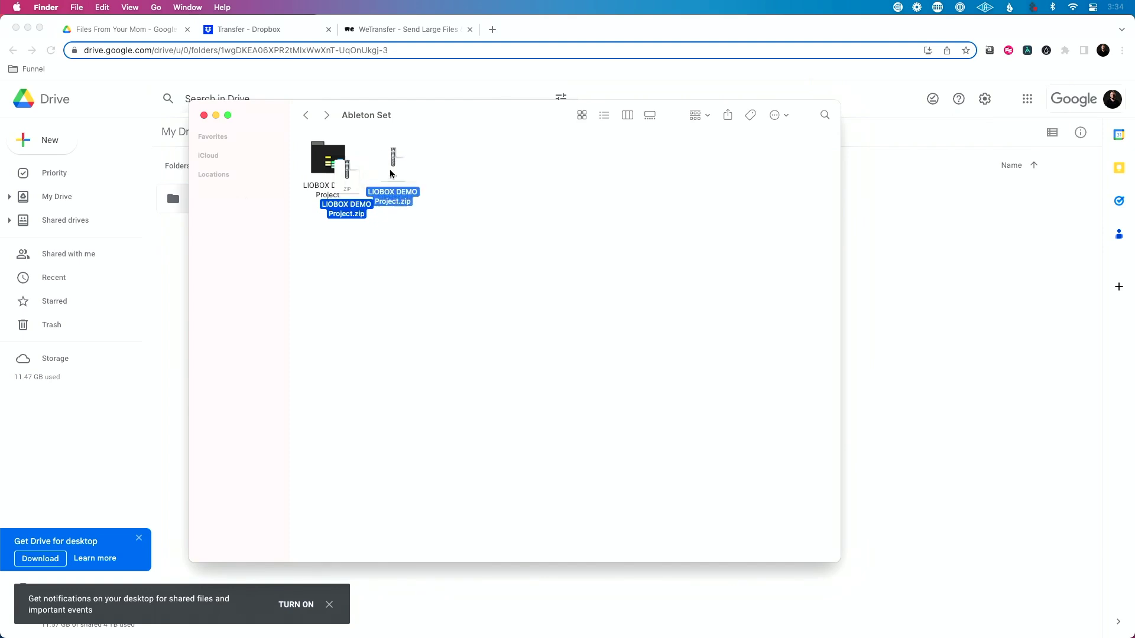
Step: Deselect the finished LIOBOX DEMO Project.zip archive in Finder
click(436, 266)
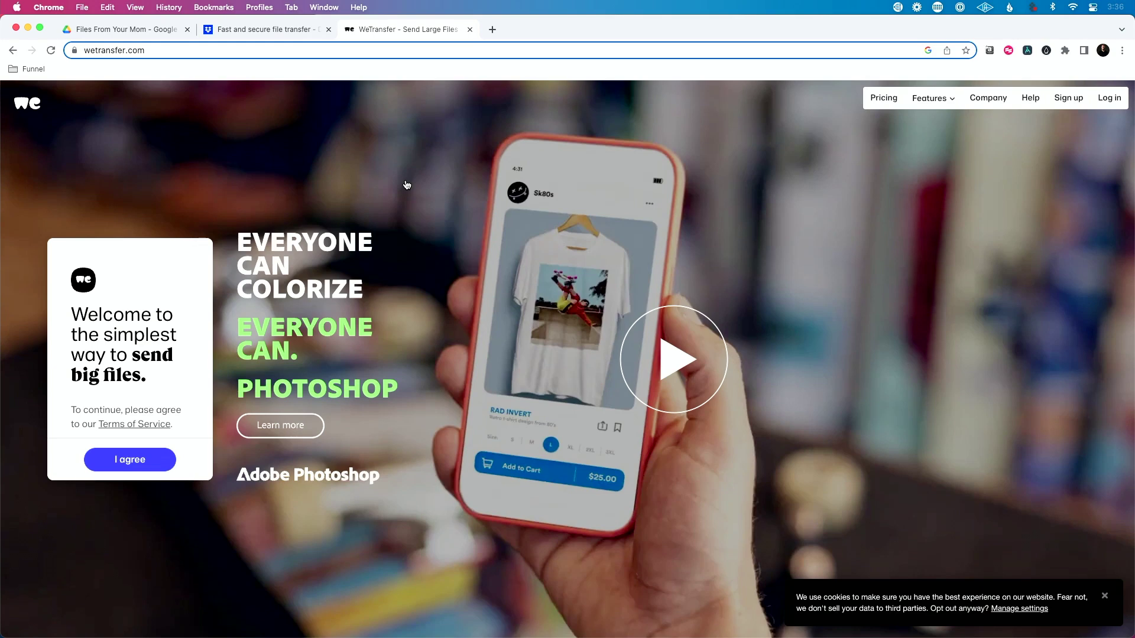
Step: Switch to the Dropbox Transfer tab holding LIOBOX DEMO Project.zip (4.9 GB)
key(ctrl+shift+Tab)
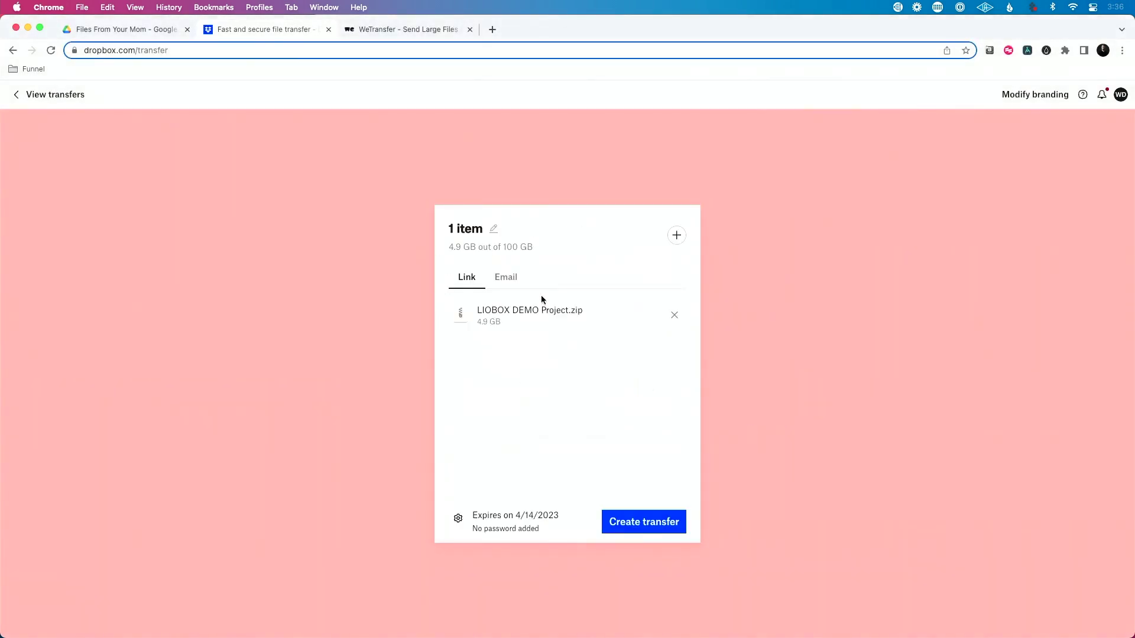
Step: Create the Dropbox transfer for LIOBOX DEMO Project.zip
click(641, 522)
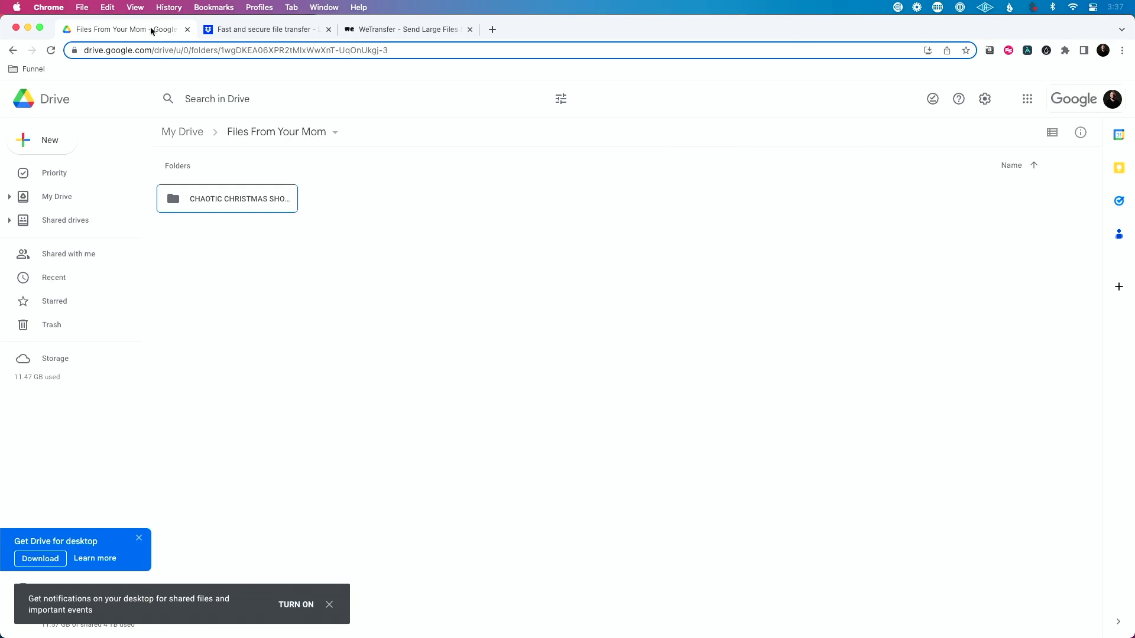
Step: Drag LIOBOX DEMO Project.zip from Finder into the Files From Your Mom Drive folder
key(super+Tab)
key(super+Tab)
drag(393, 160, 488, 231)
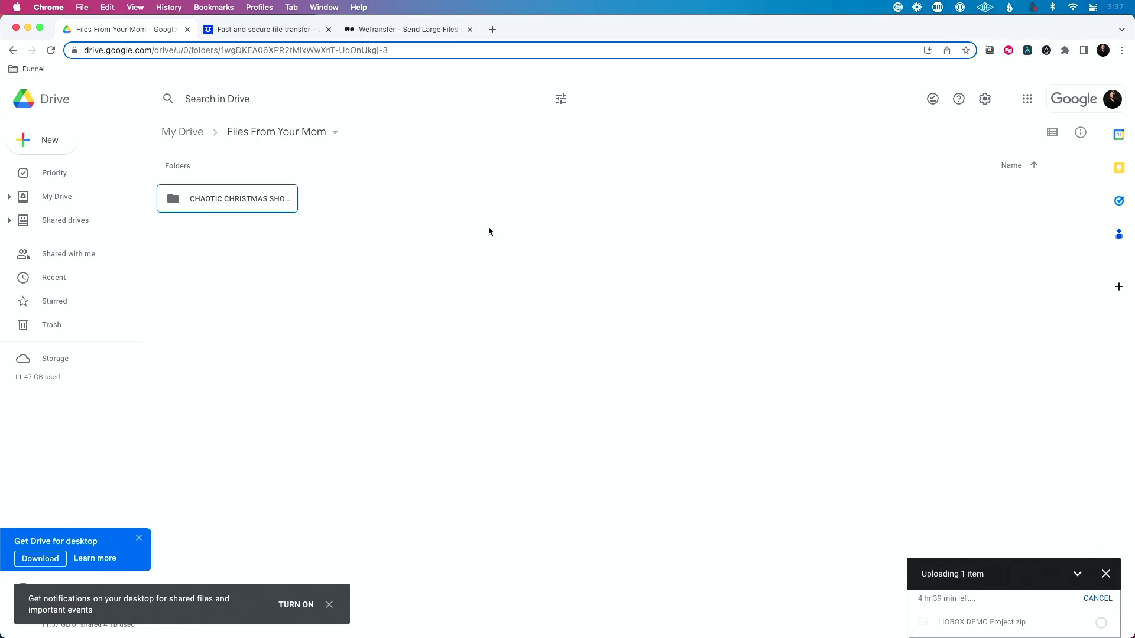
key(super+Tab)
right_click(278, 203)
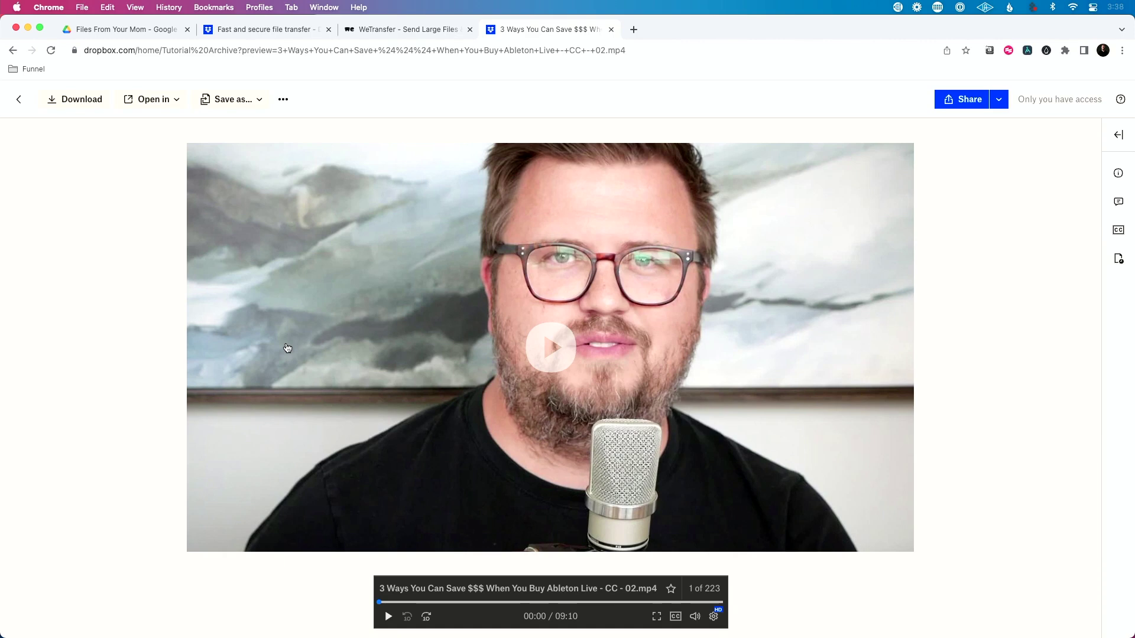
Step: Create a view link for the video and paste it into the TextEdit note
click(989, 100)
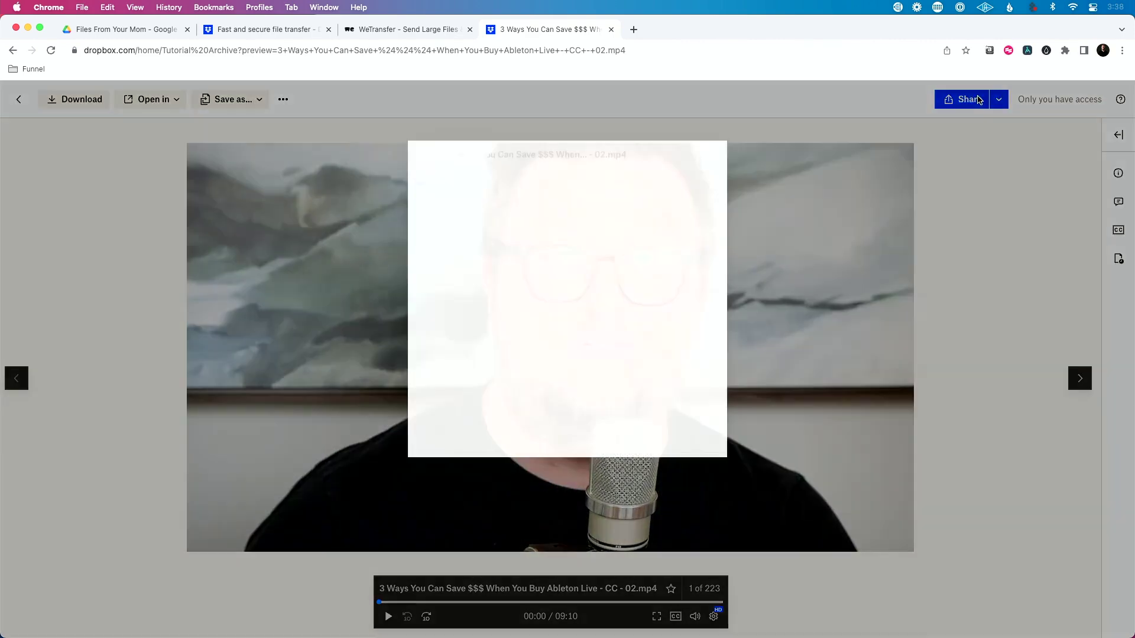
click(462, 295)
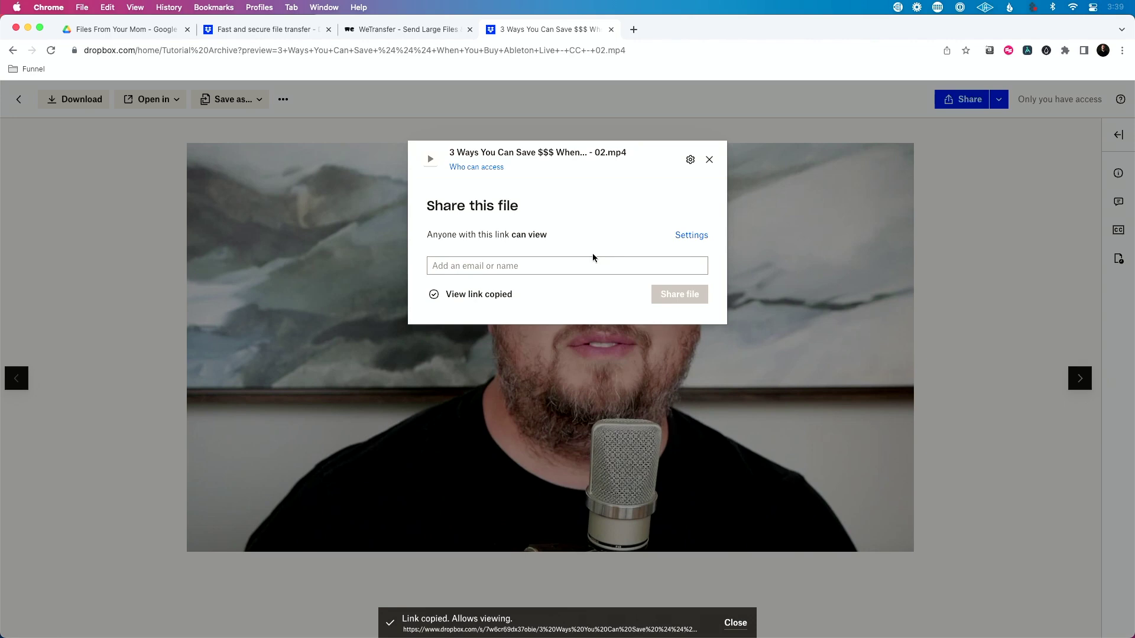
key(super+Tab)
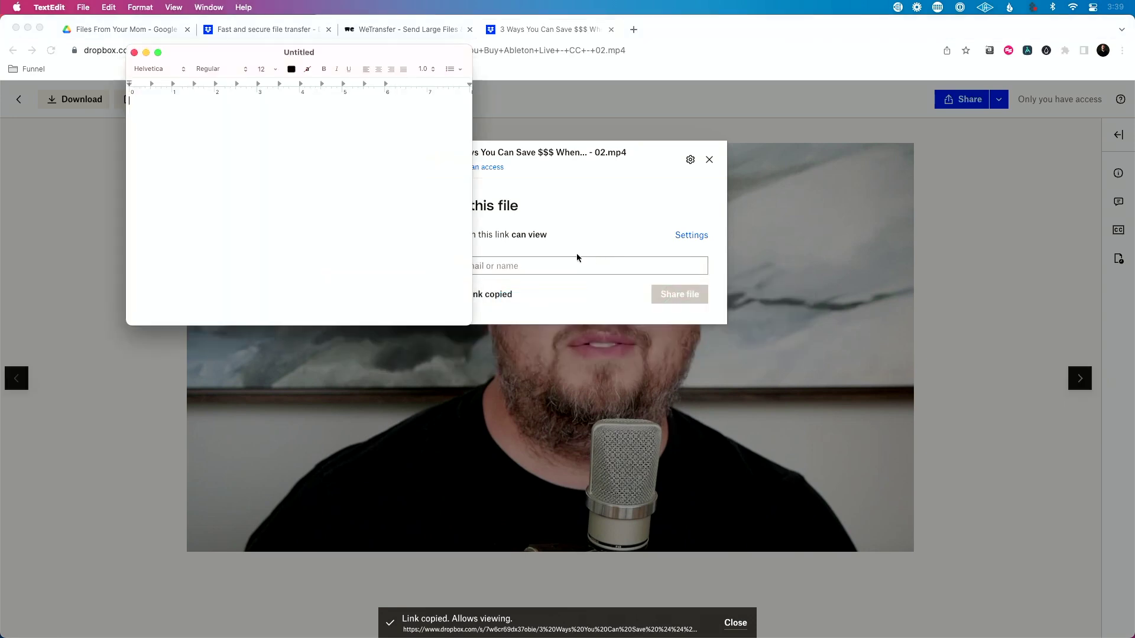
key(super+v)
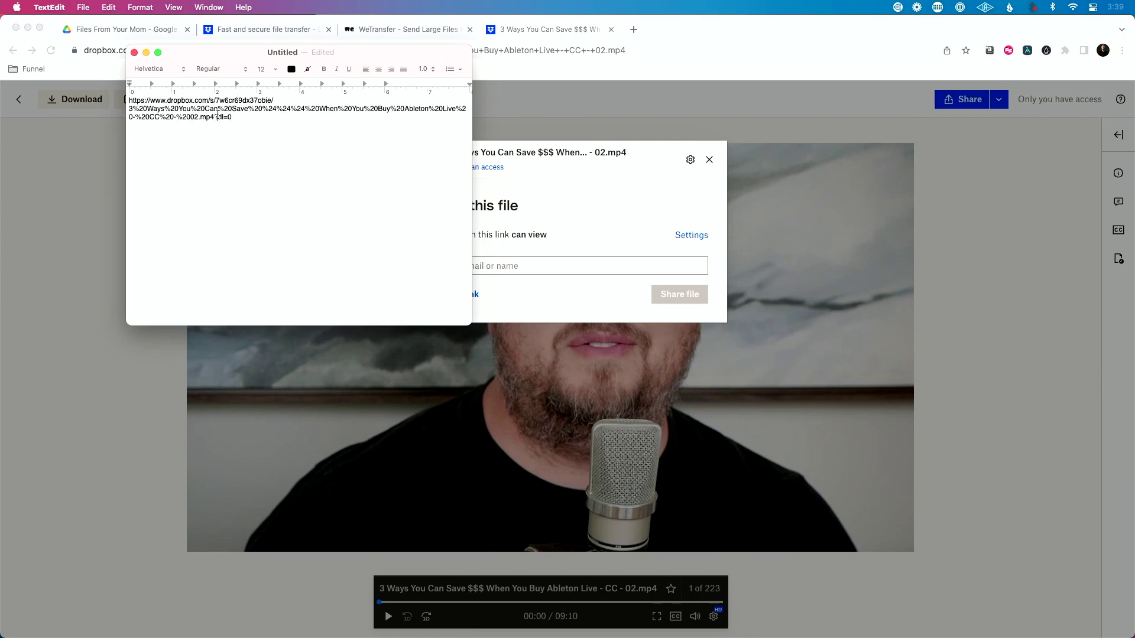
key(super+a)
Step: Open a new Chrome Incognito window
key(super+Tab)
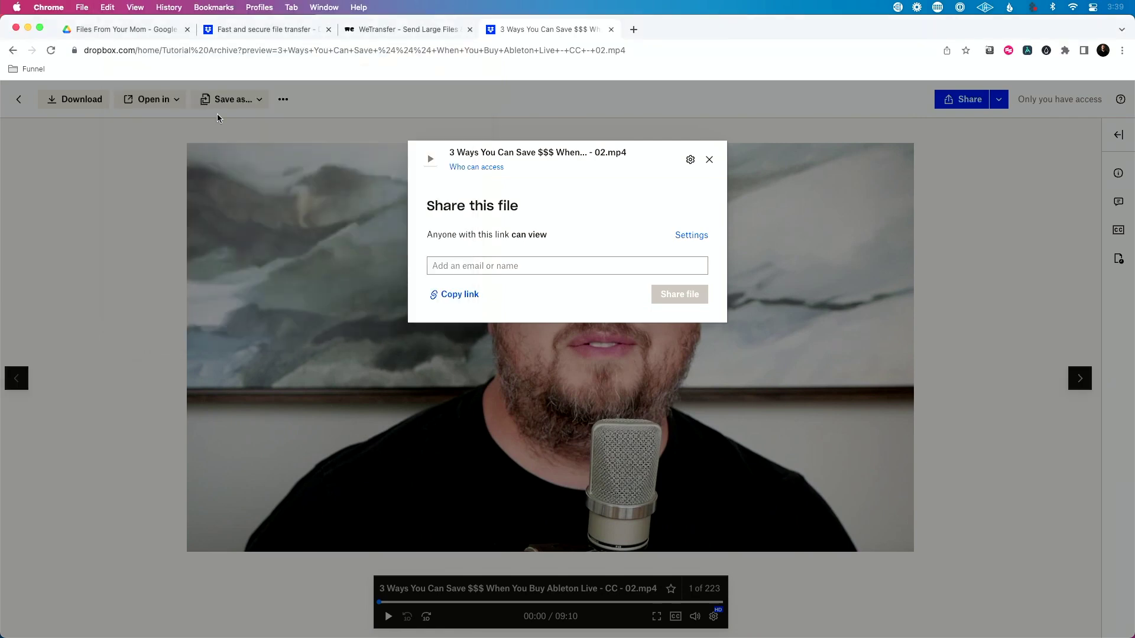
click(87, 8)
click(109, 50)
Step: Load the view link privately to see what recipients get, then return to the note
key(super+v)
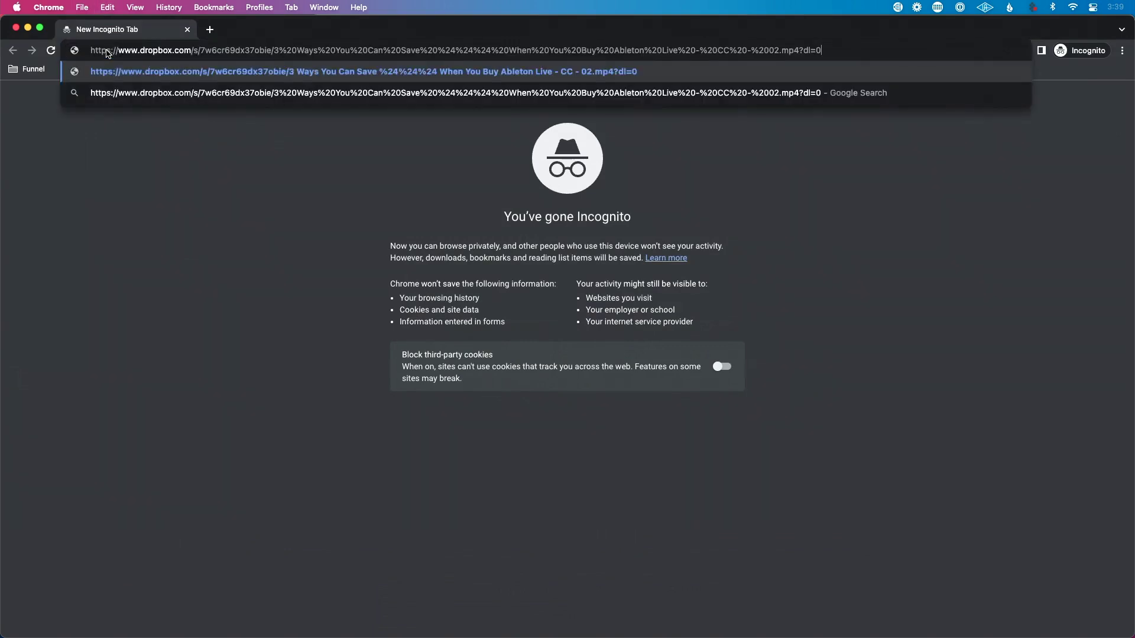
key(Return)
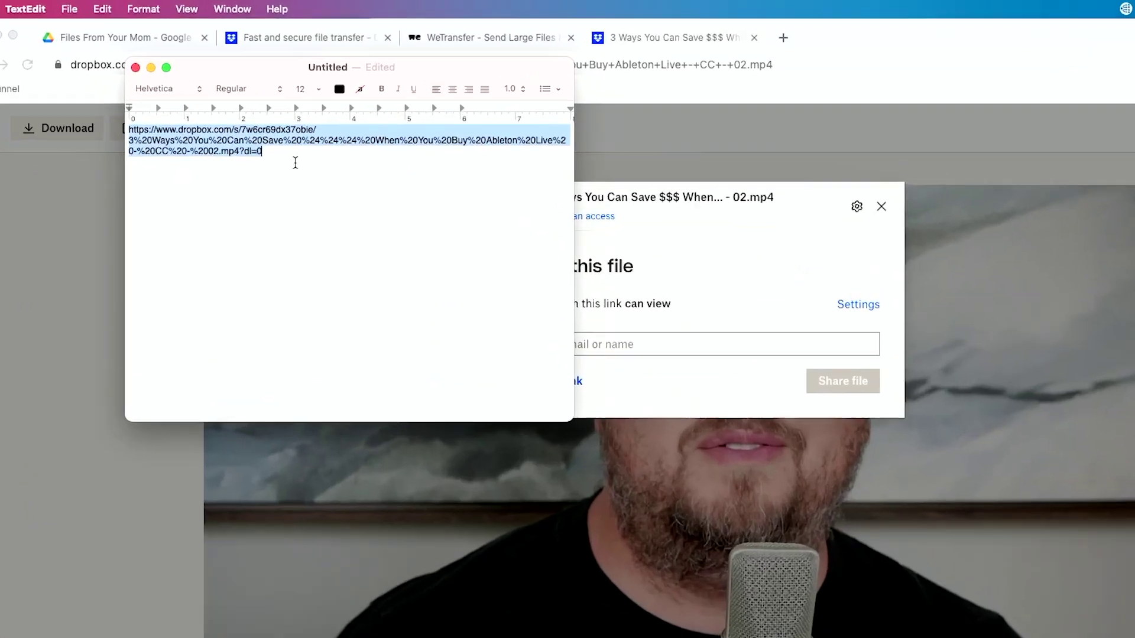
click(231, 117)
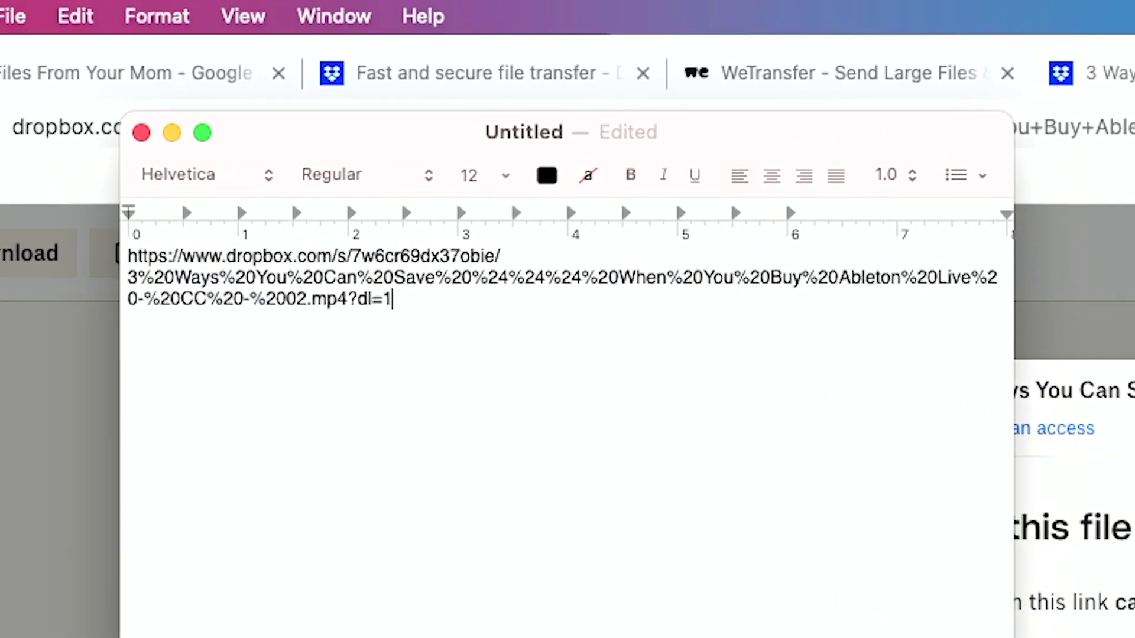
Step: Select the whole edited dl=1 link in the note and go back to Chrome
key(super+a)
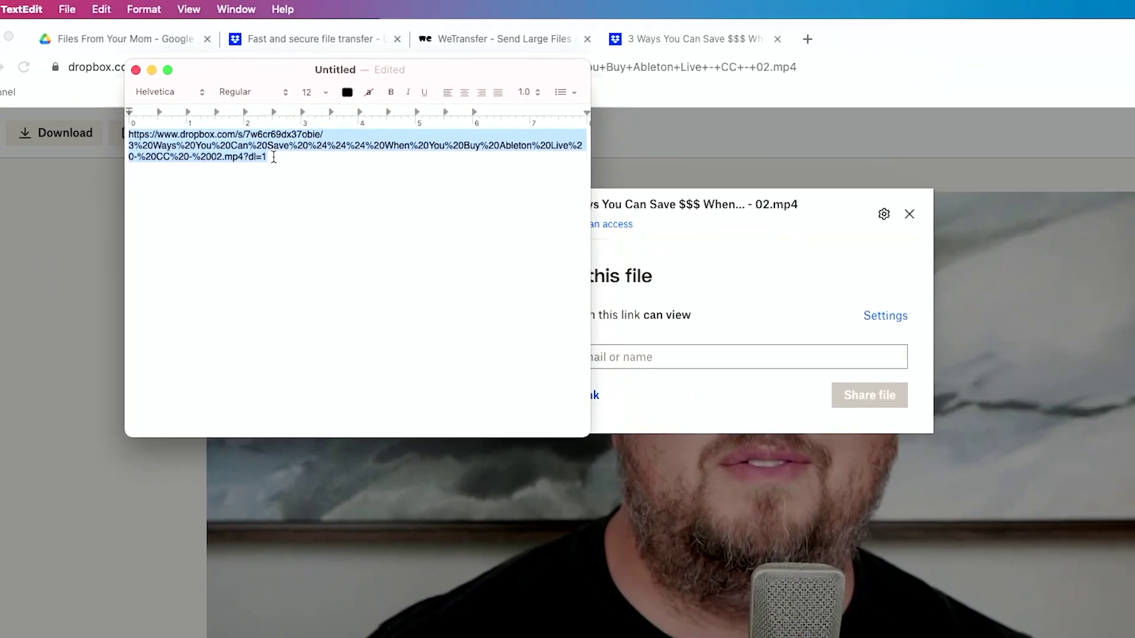
key(super+Tab)
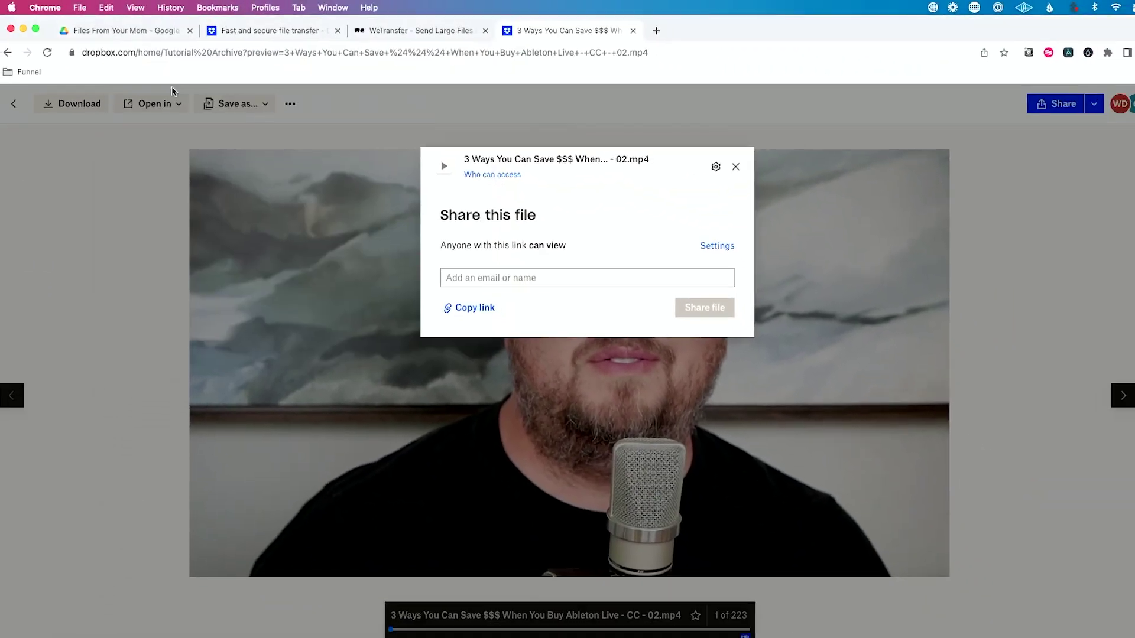
click(80, 7)
Step: Load the dl=1 link in a new Incognito window to download the video directly
click(113, 49)
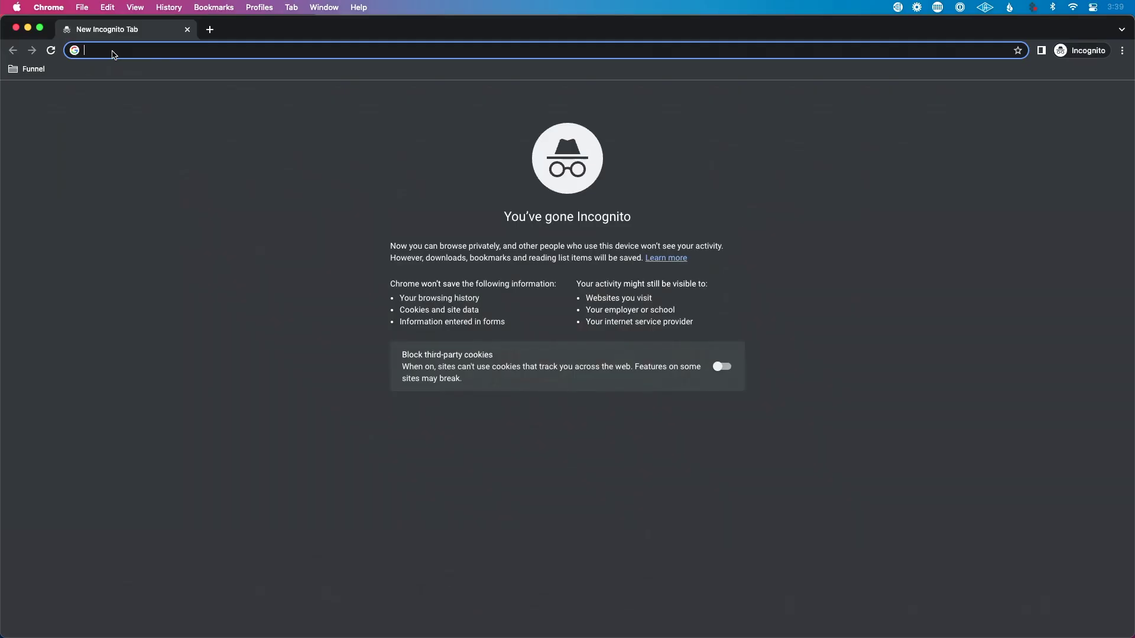
key(super+v)
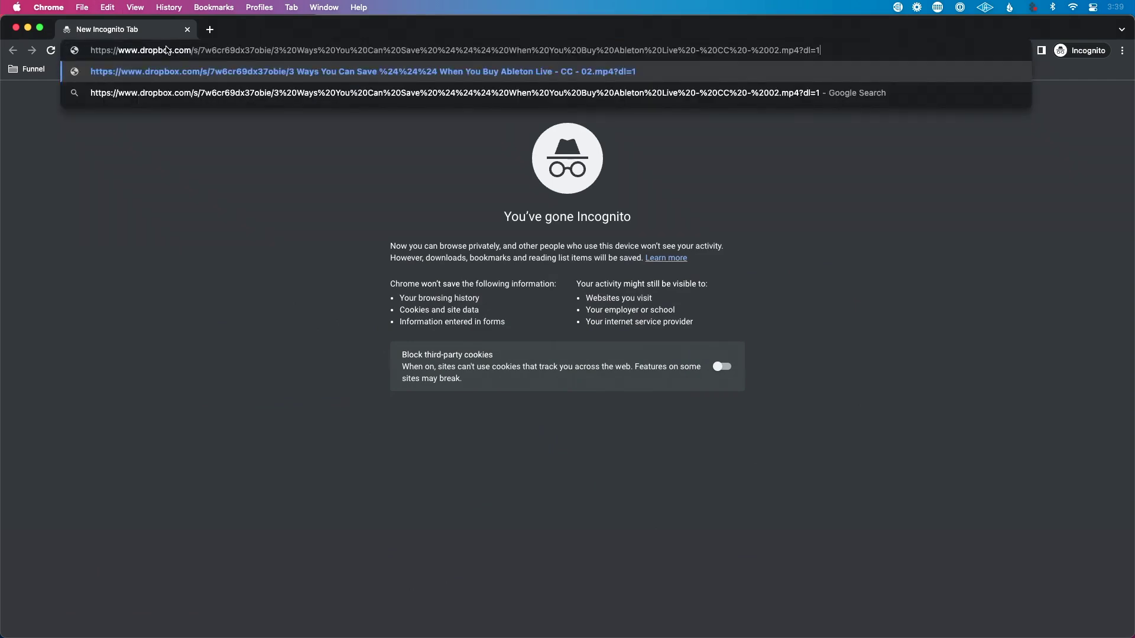
key(Return)
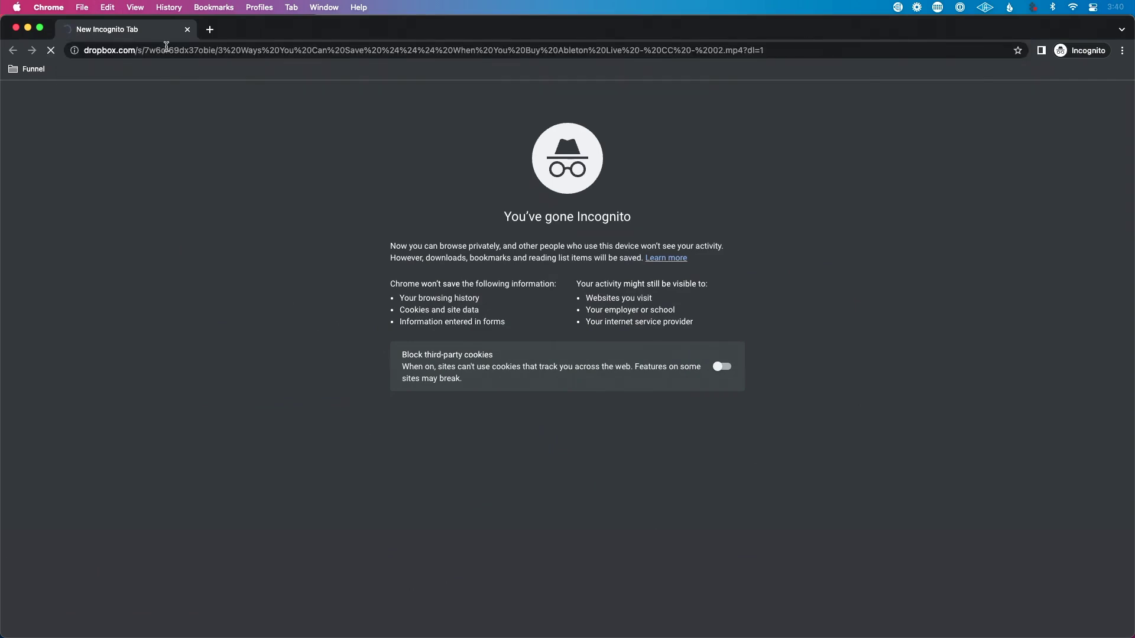